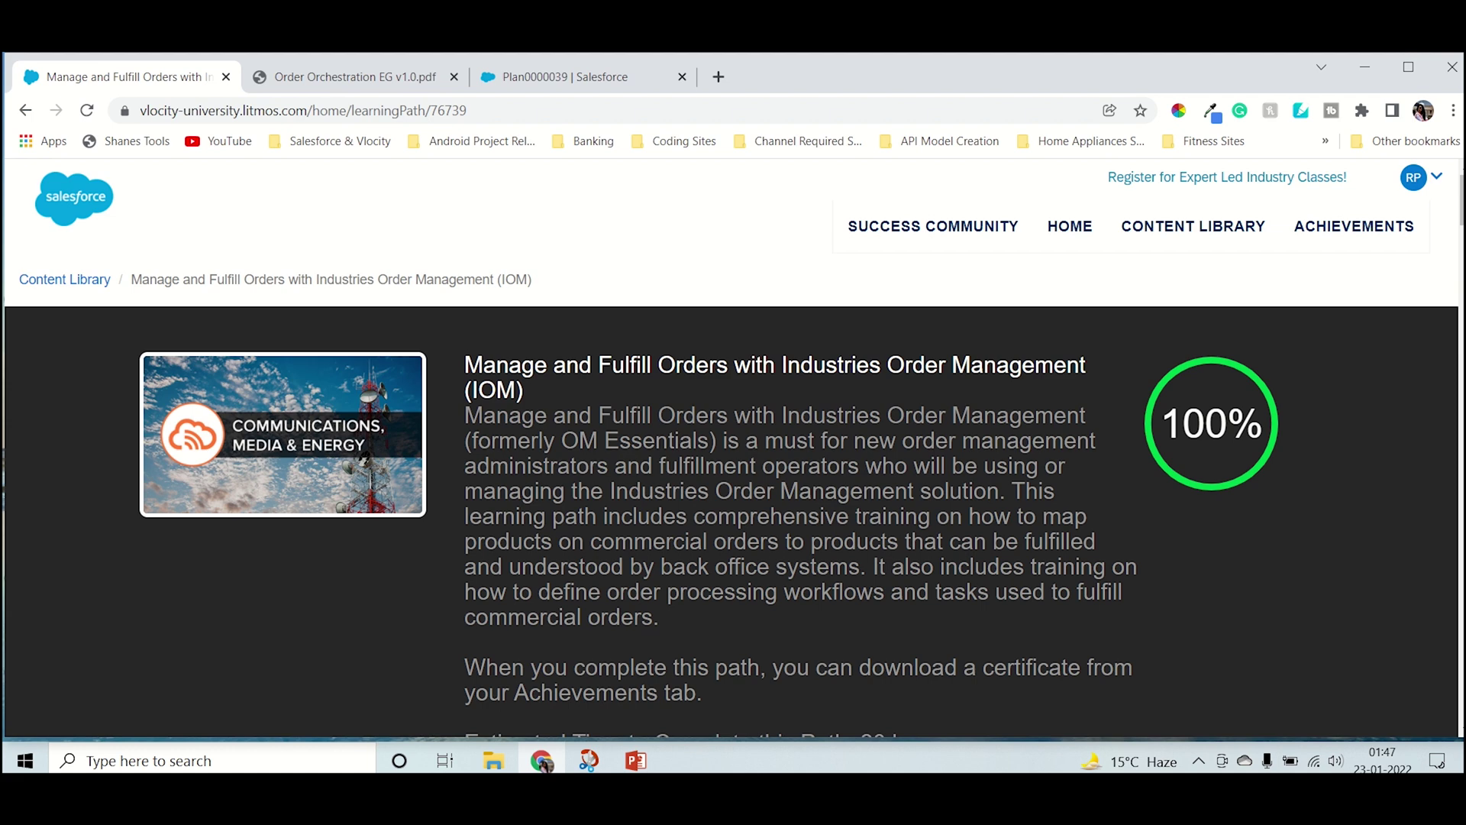
pyautogui.scroll(-5, 733, 459)
pyautogui.scroll(-5, 733, 459)
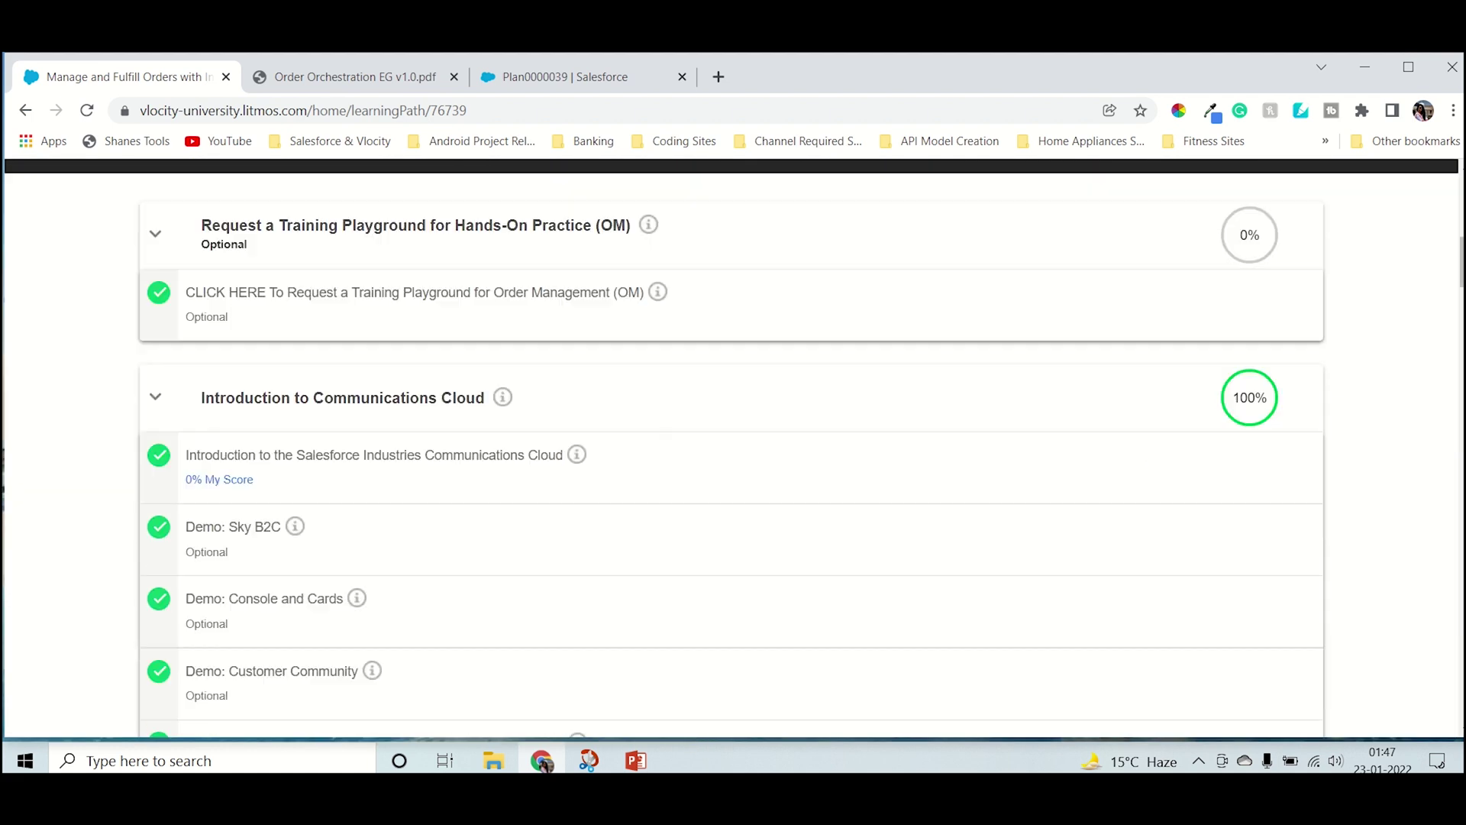
pyautogui.scroll(-2, 733, 458)
pyautogui.scroll(-3, 733, 458)
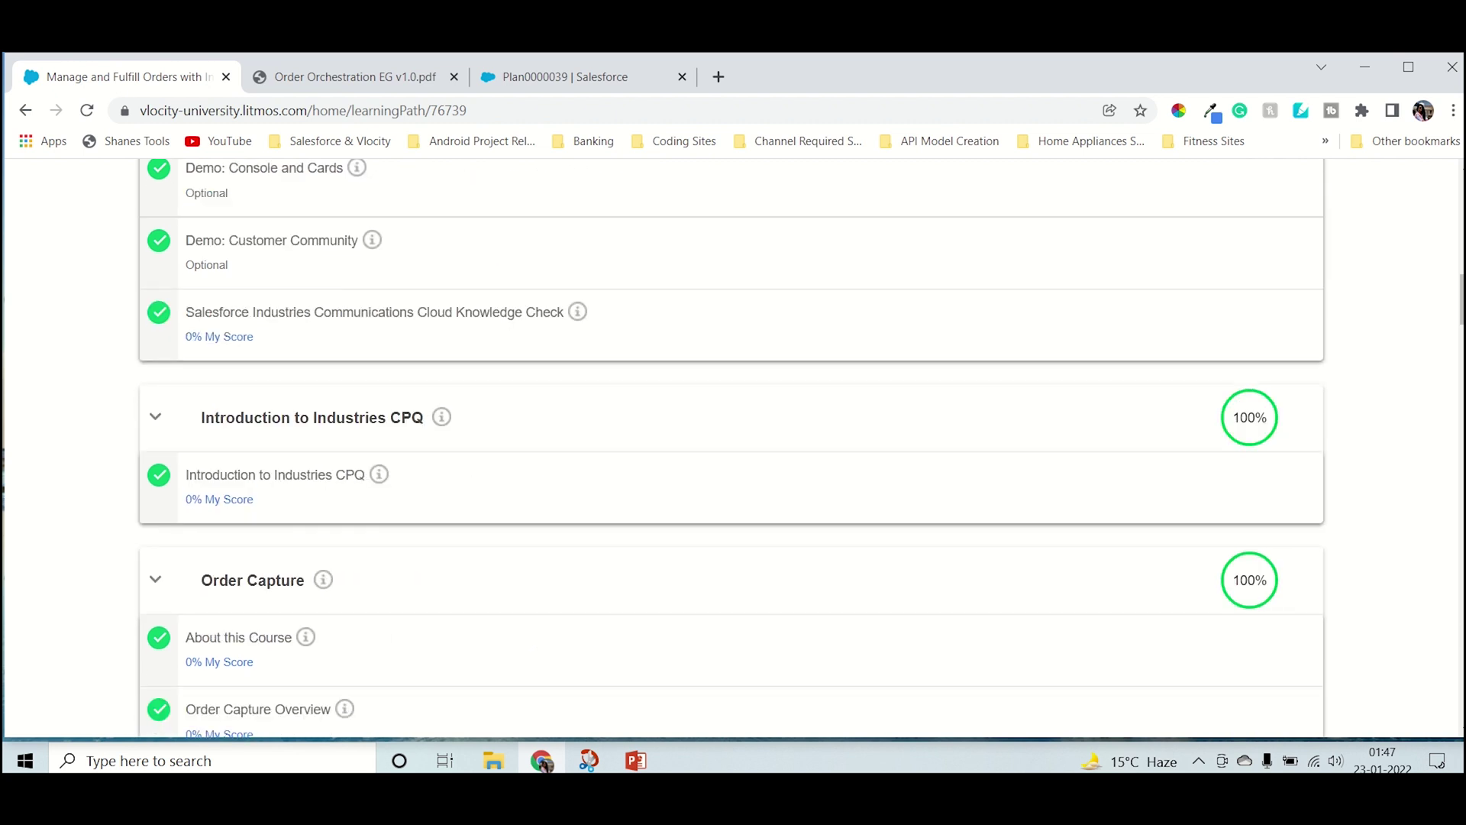
pyautogui.scroll(-5, 733, 458)
pyautogui.scroll(-5, 733, 459)
pyautogui.scroll(-4, 734, 458)
pyautogui.scroll(-5, 733, 459)
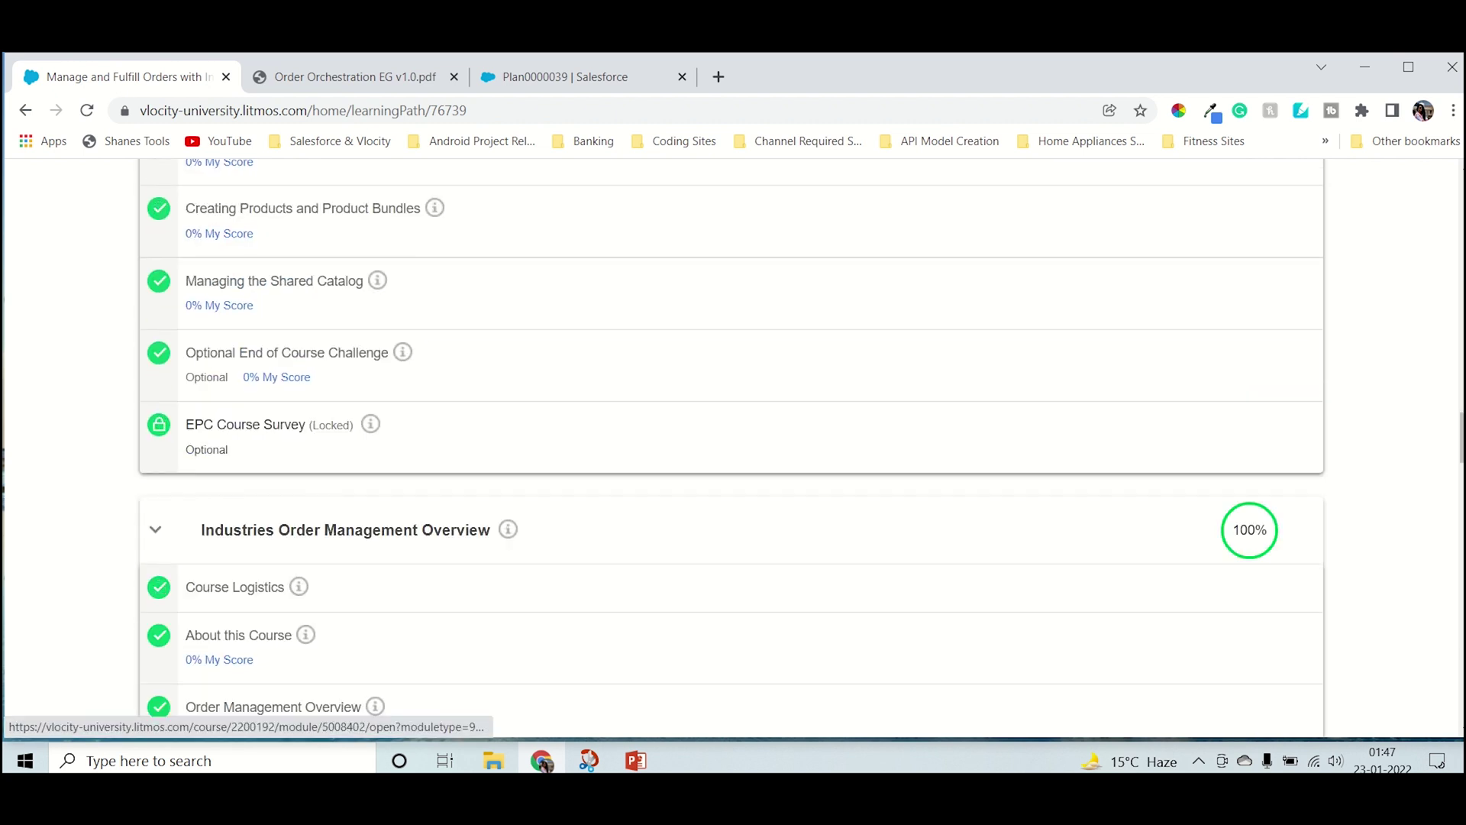
pyautogui.scroll(-4, 733, 458)
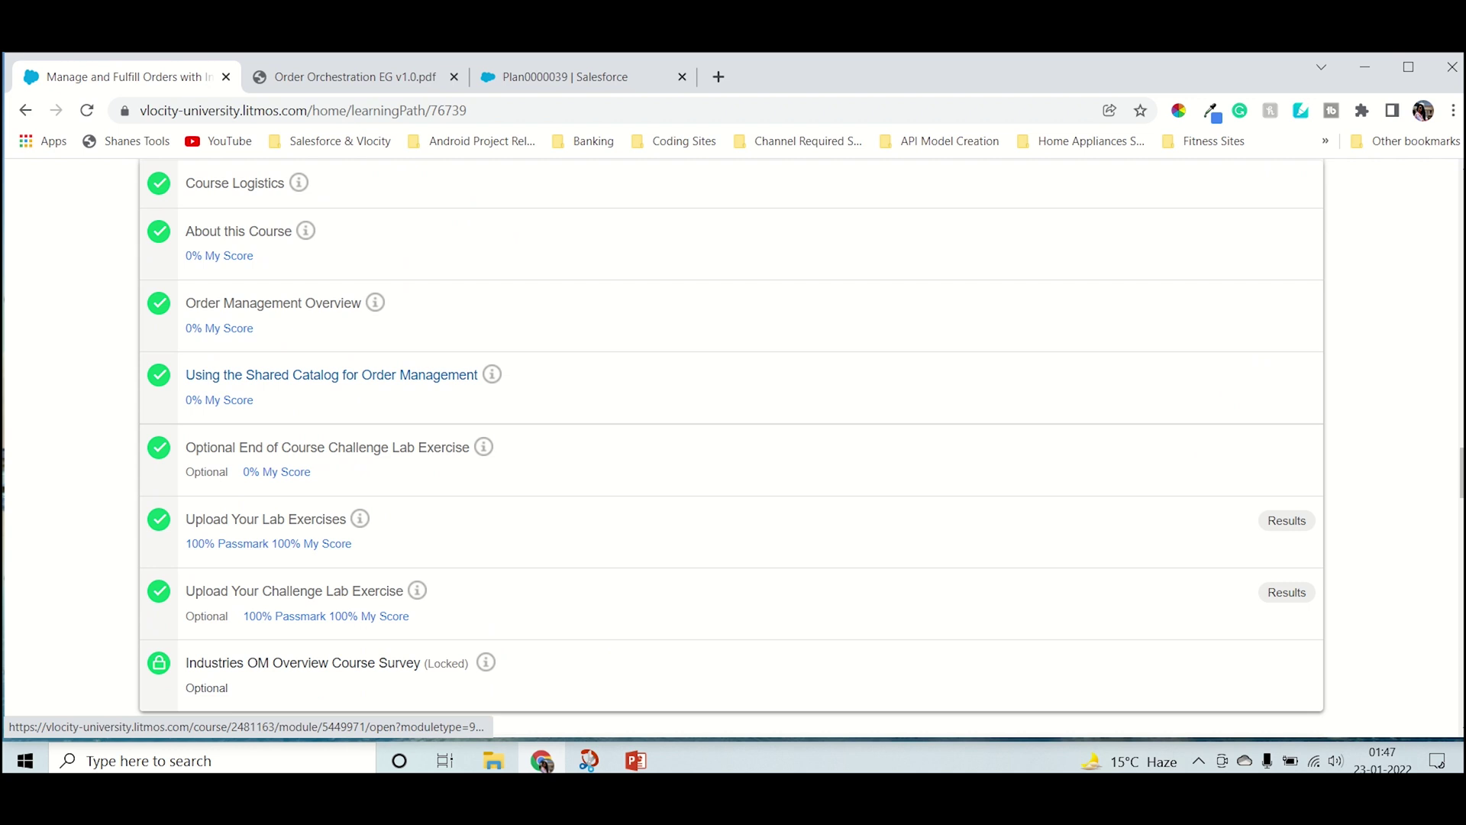
pyautogui.scroll(-5, 734, 458)
pyautogui.scroll(-5, 734, 459)
pyautogui.scroll(-2, 733, 458)
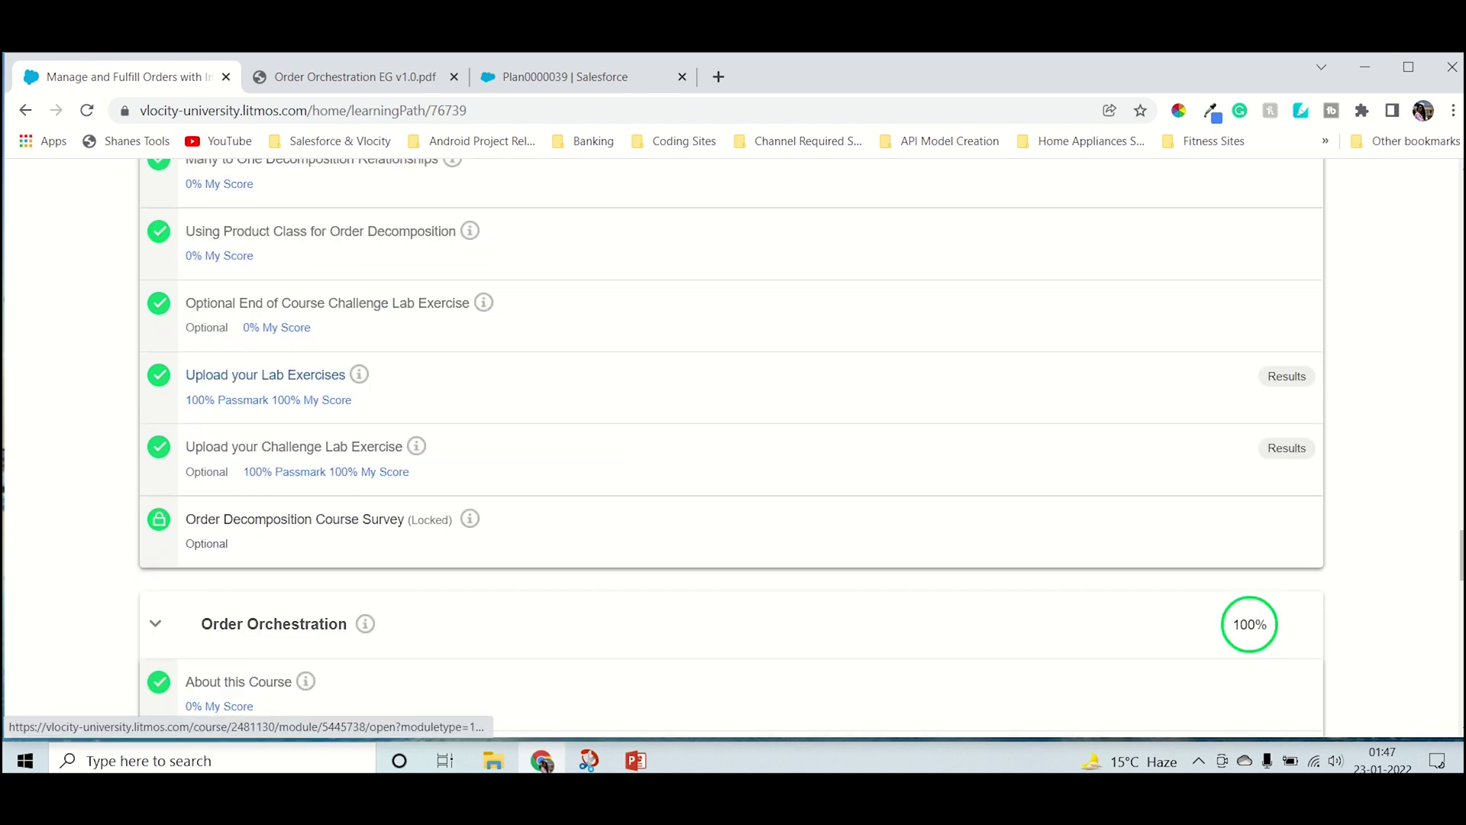
pyautogui.scroll(-4, 733, 459)
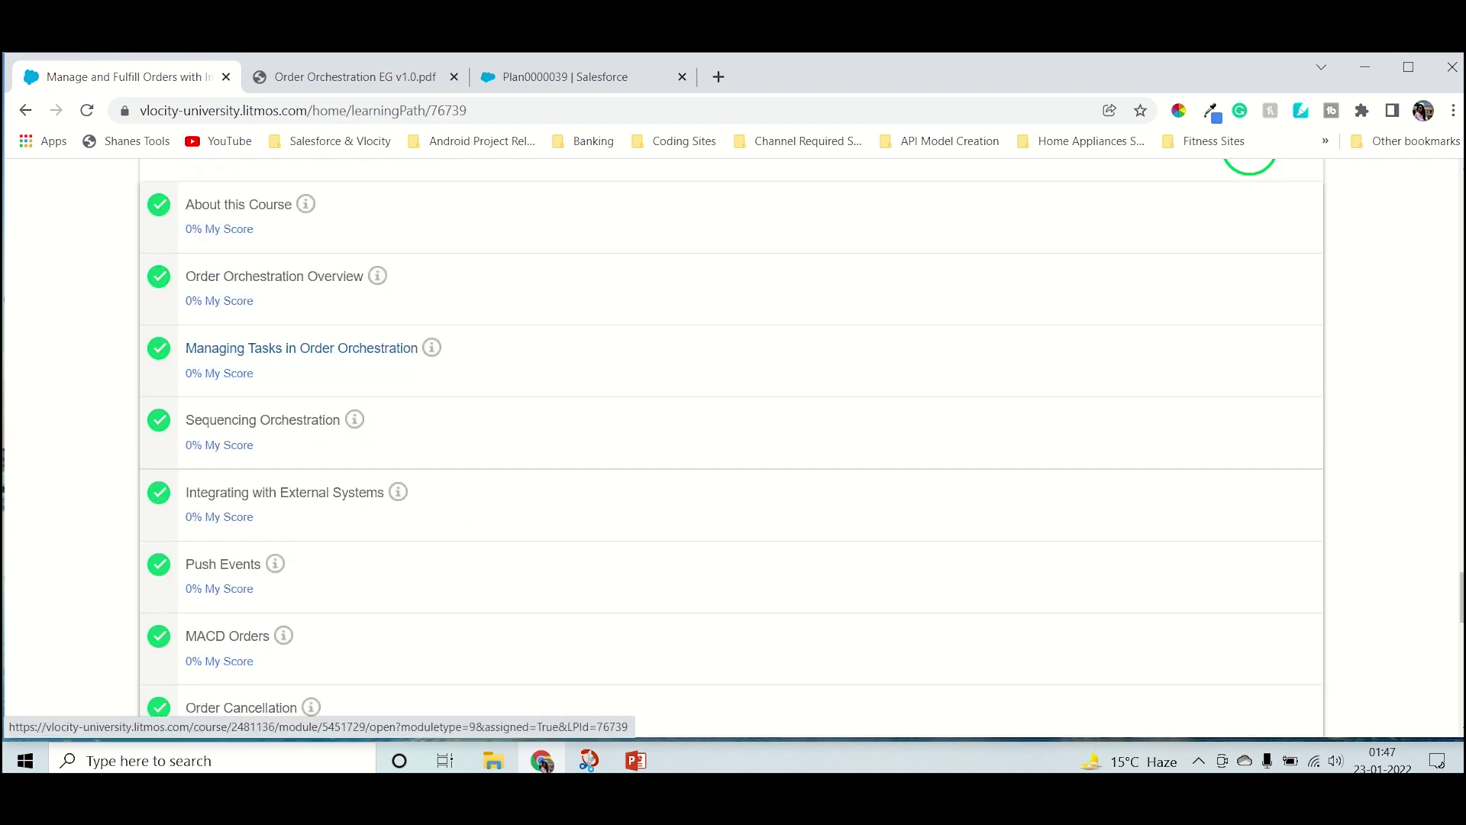
pyautogui.scroll(-5, 734, 458)
pyautogui.scroll(-5, 733, 459)
pyautogui.scroll(-3, 733, 459)
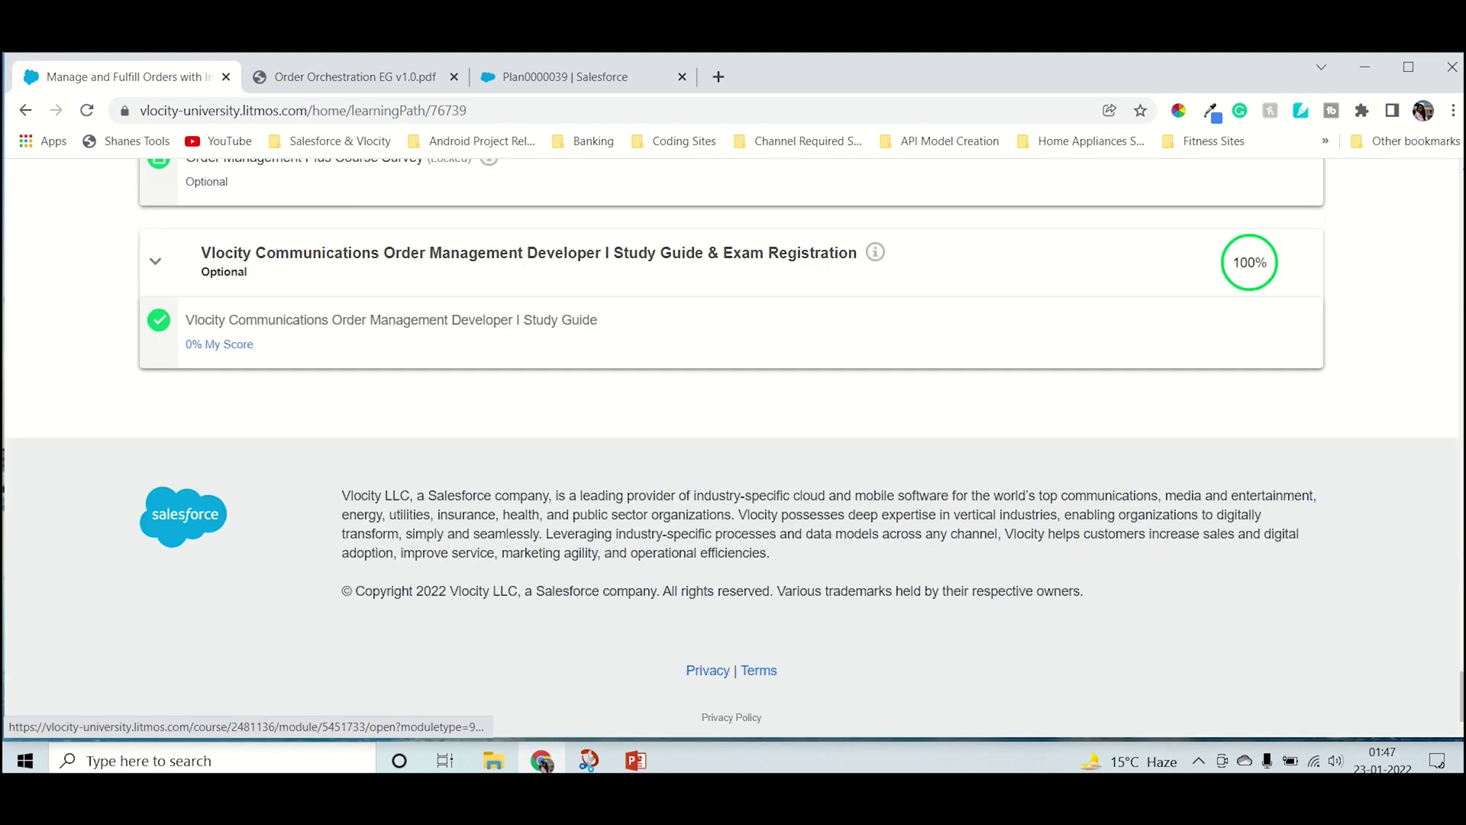
pyautogui.scroll(8, 733, 458)
pyautogui.scroll(5, 733, 458)
pyautogui.scroll(5, 733, 459)
pyautogui.scroll(5, 733, 458)
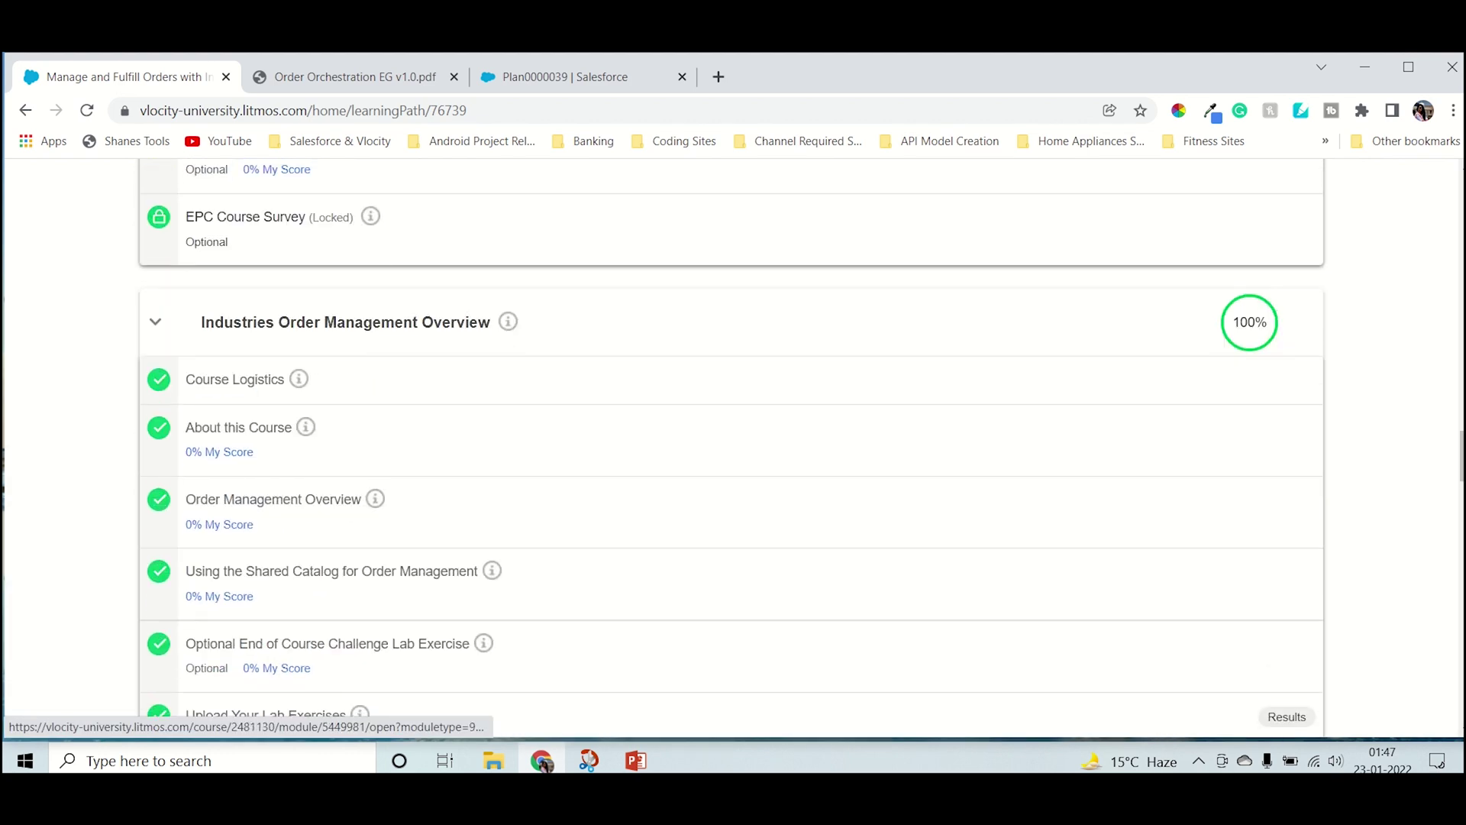
pyautogui.scroll(5, 733, 458)
pyautogui.scroll(5, 733, 459)
pyautogui.scroll(5, 733, 458)
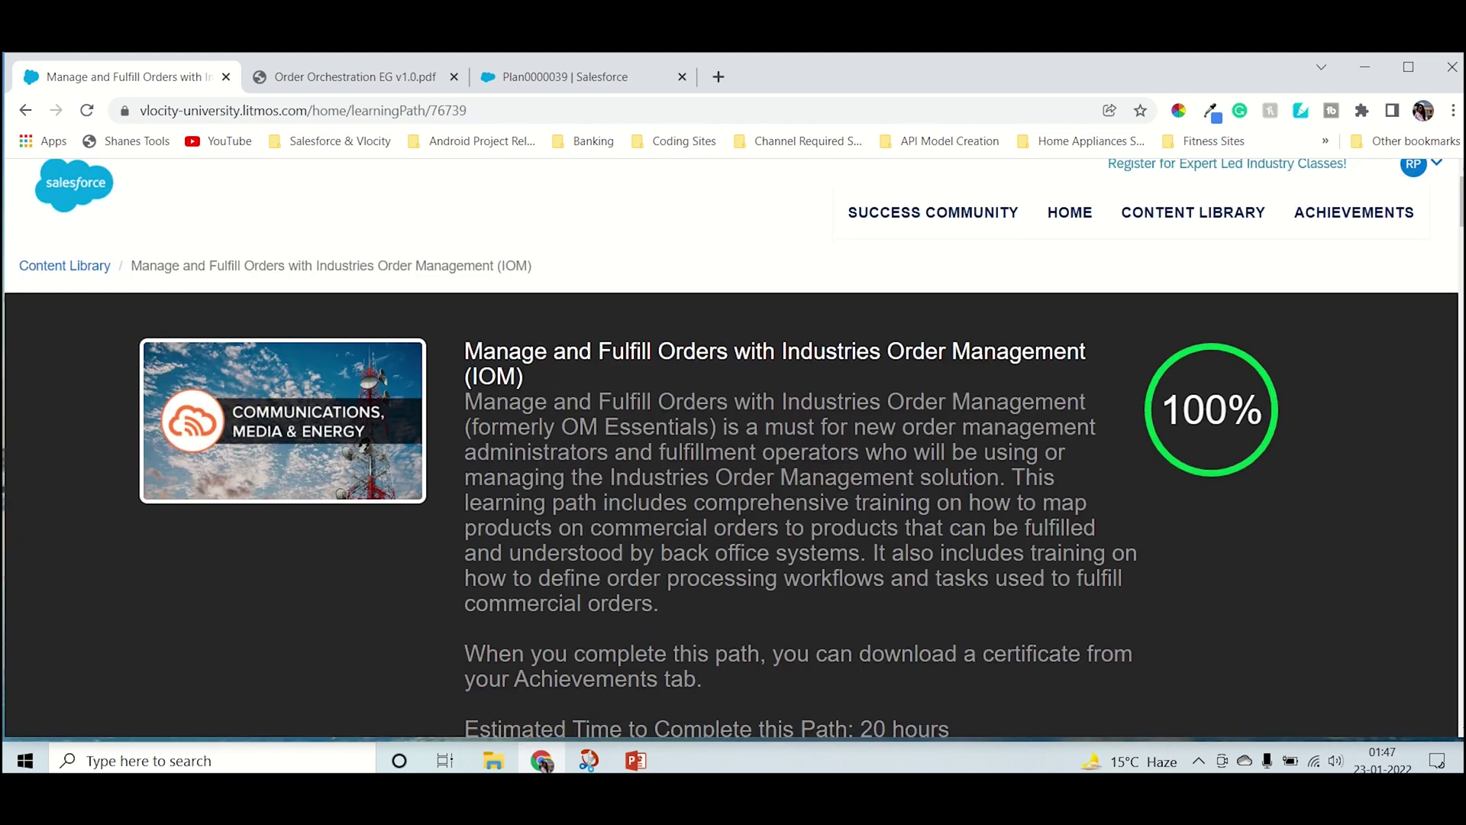
pyautogui.scroll(-3, 734, 459)
pyautogui.scroll(5, 733, 459)
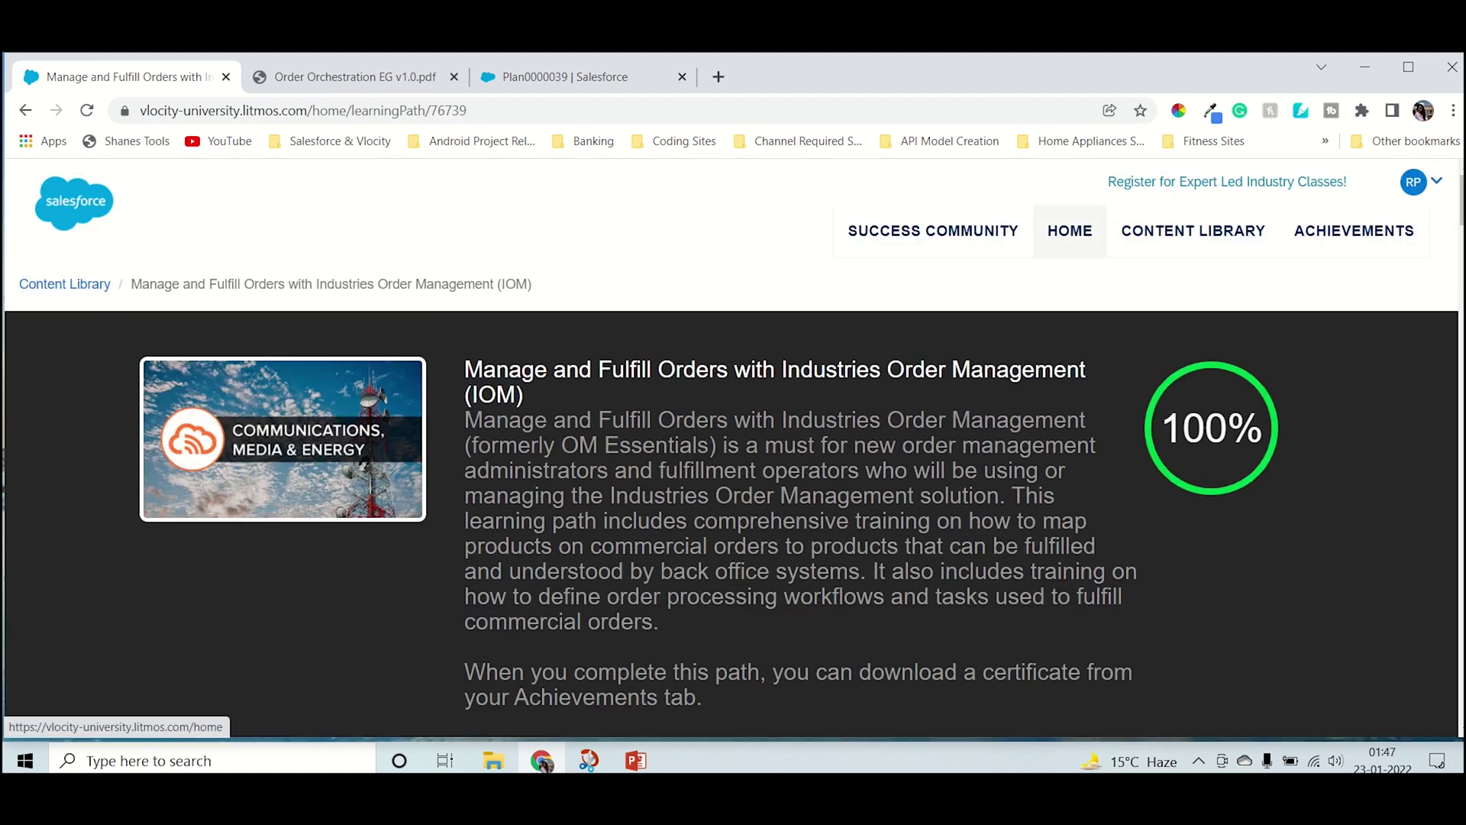
# Step: Show only completed learning paths from the home dashboard
pyautogui.click(1071, 231)
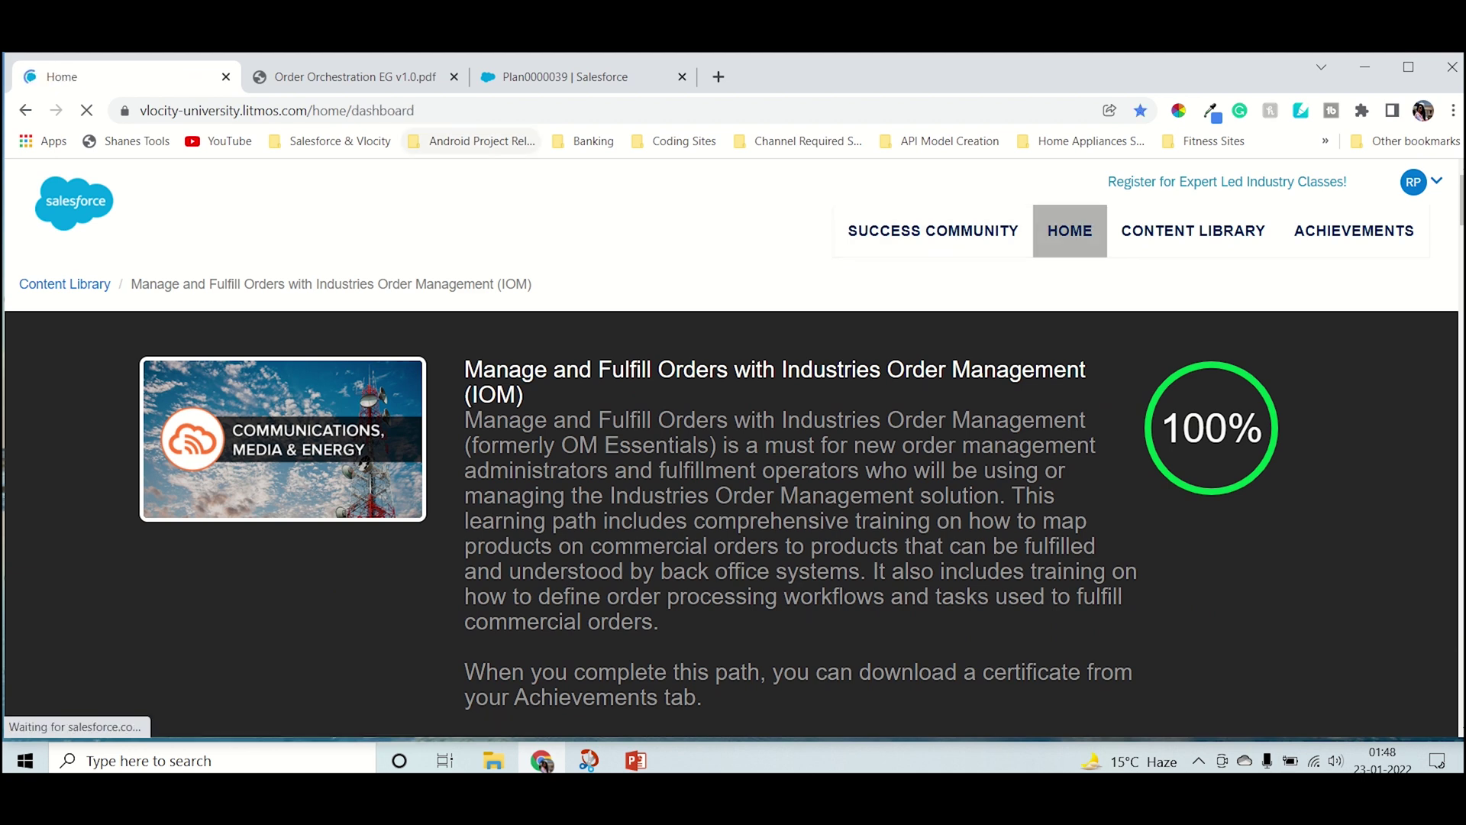
pyautogui.scroll(-3, 459, 458)
pyautogui.scroll(-3, 459, 459)
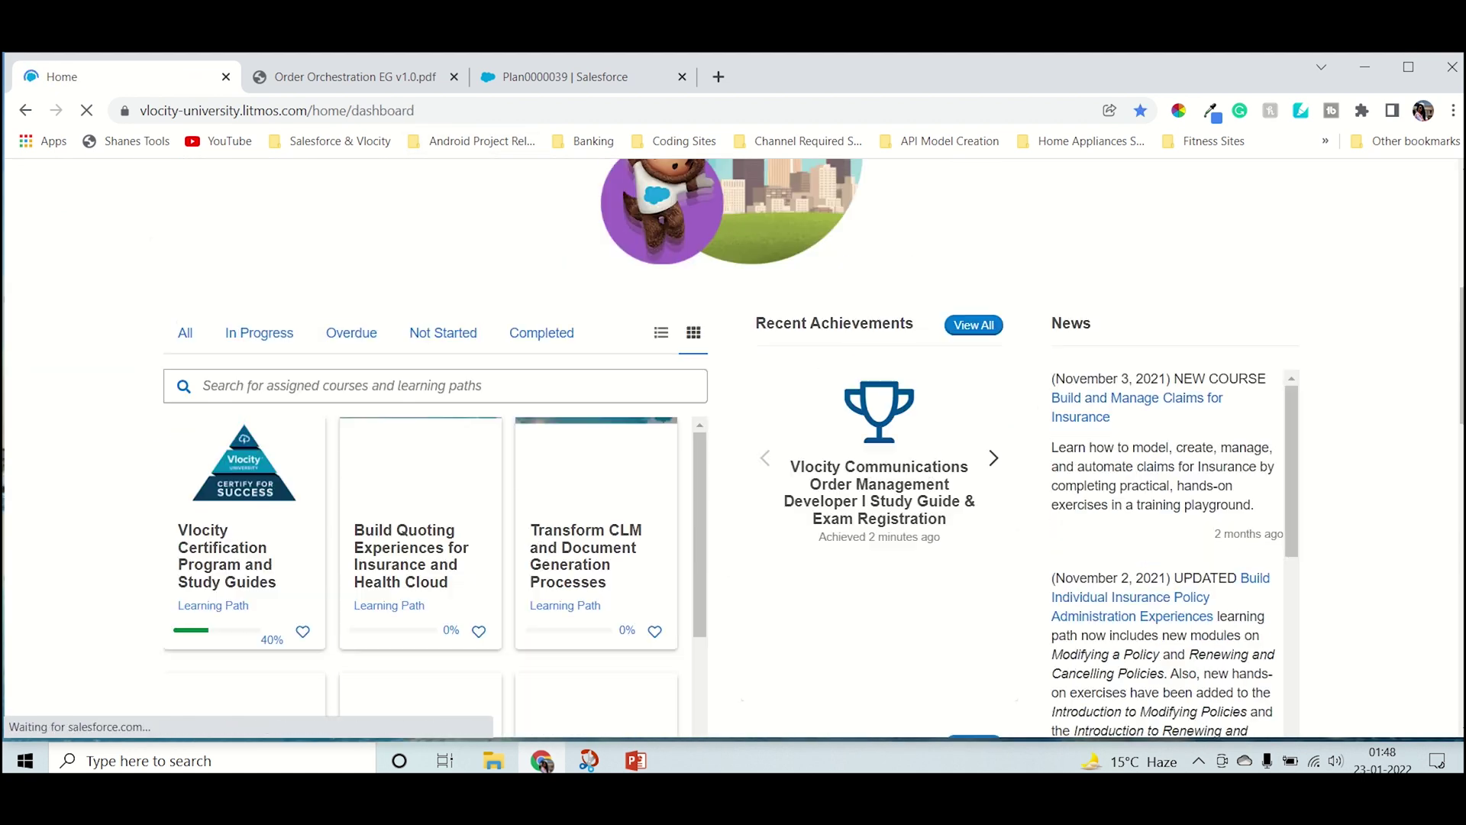
pyautogui.click(542, 332)
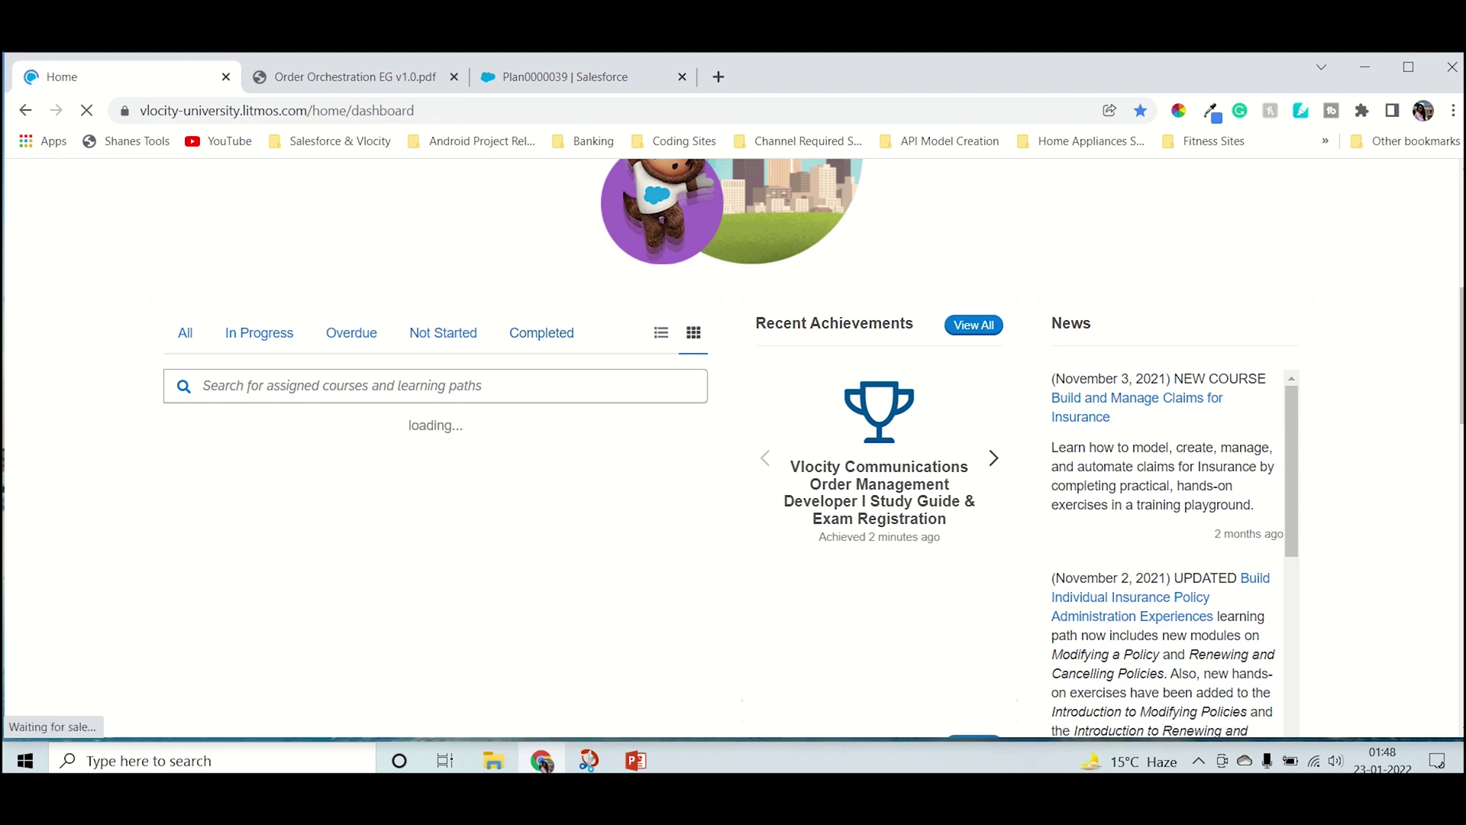
pyautogui.scroll(-1, 436, 482)
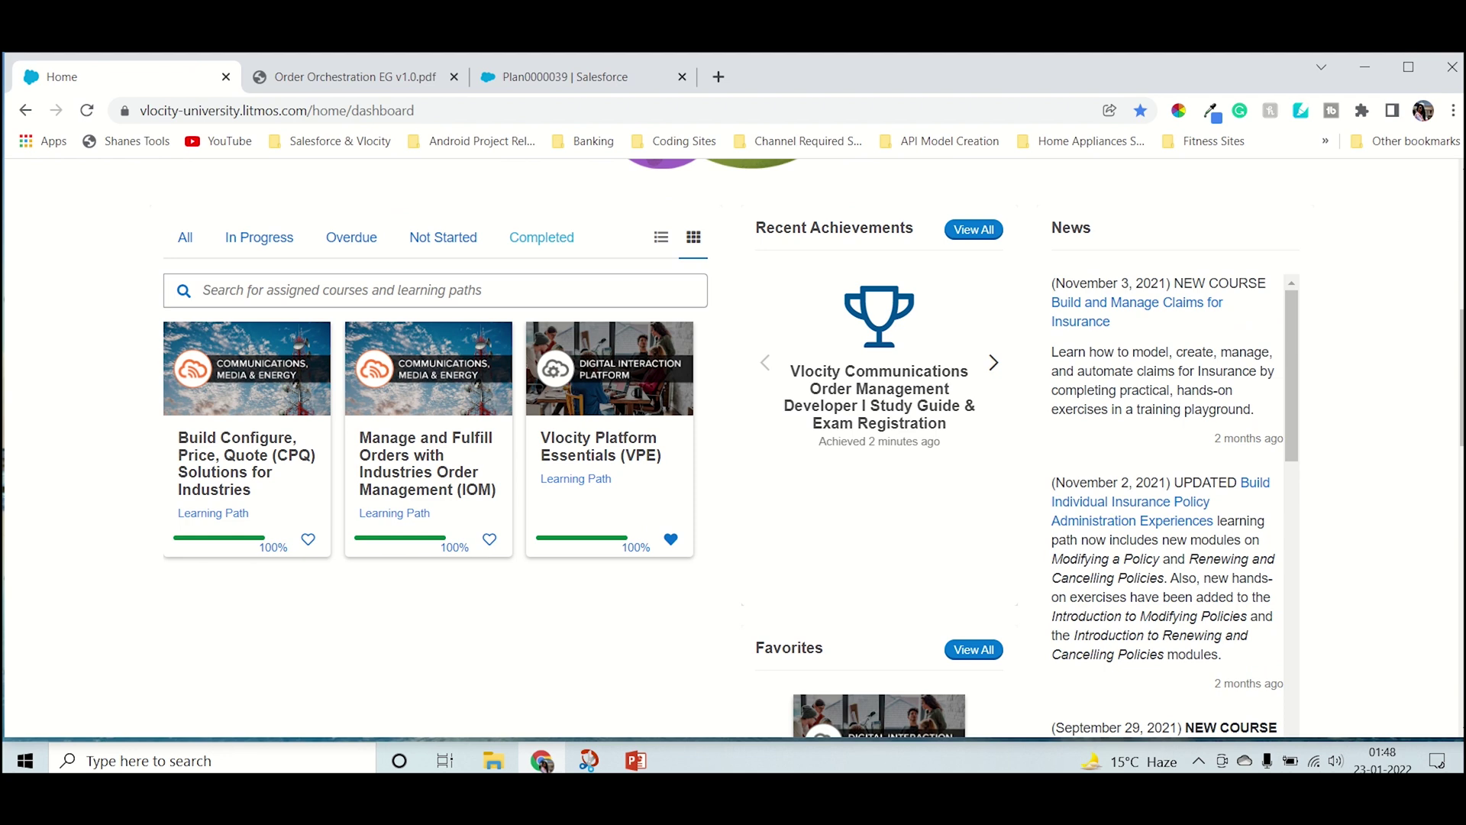
# Step: Download the IOM Certificate of Completion PDF, view it, and return to the achievements page
pyautogui.click(973, 229)
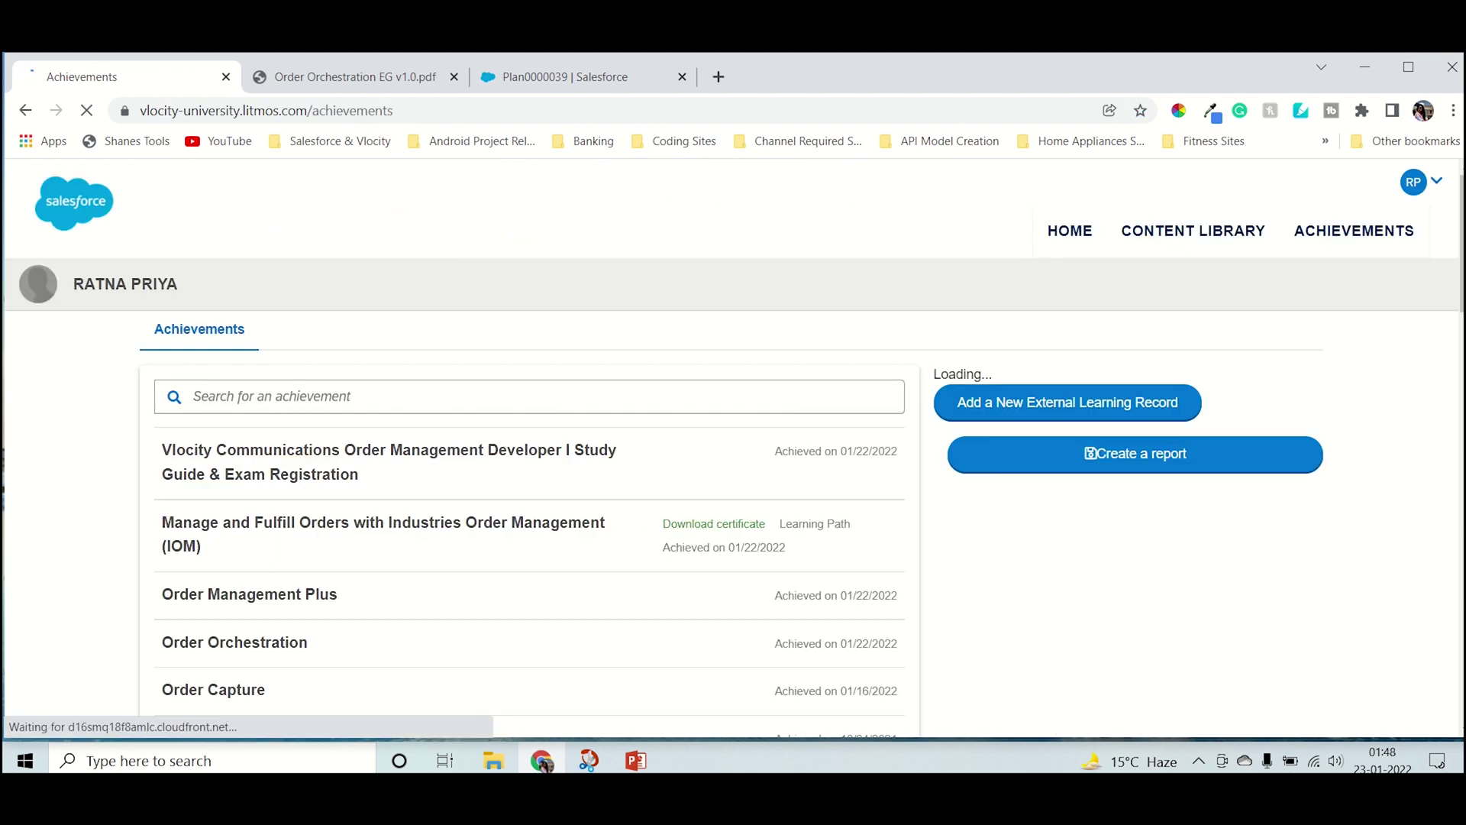
pyautogui.scroll(-2, 527, 516)
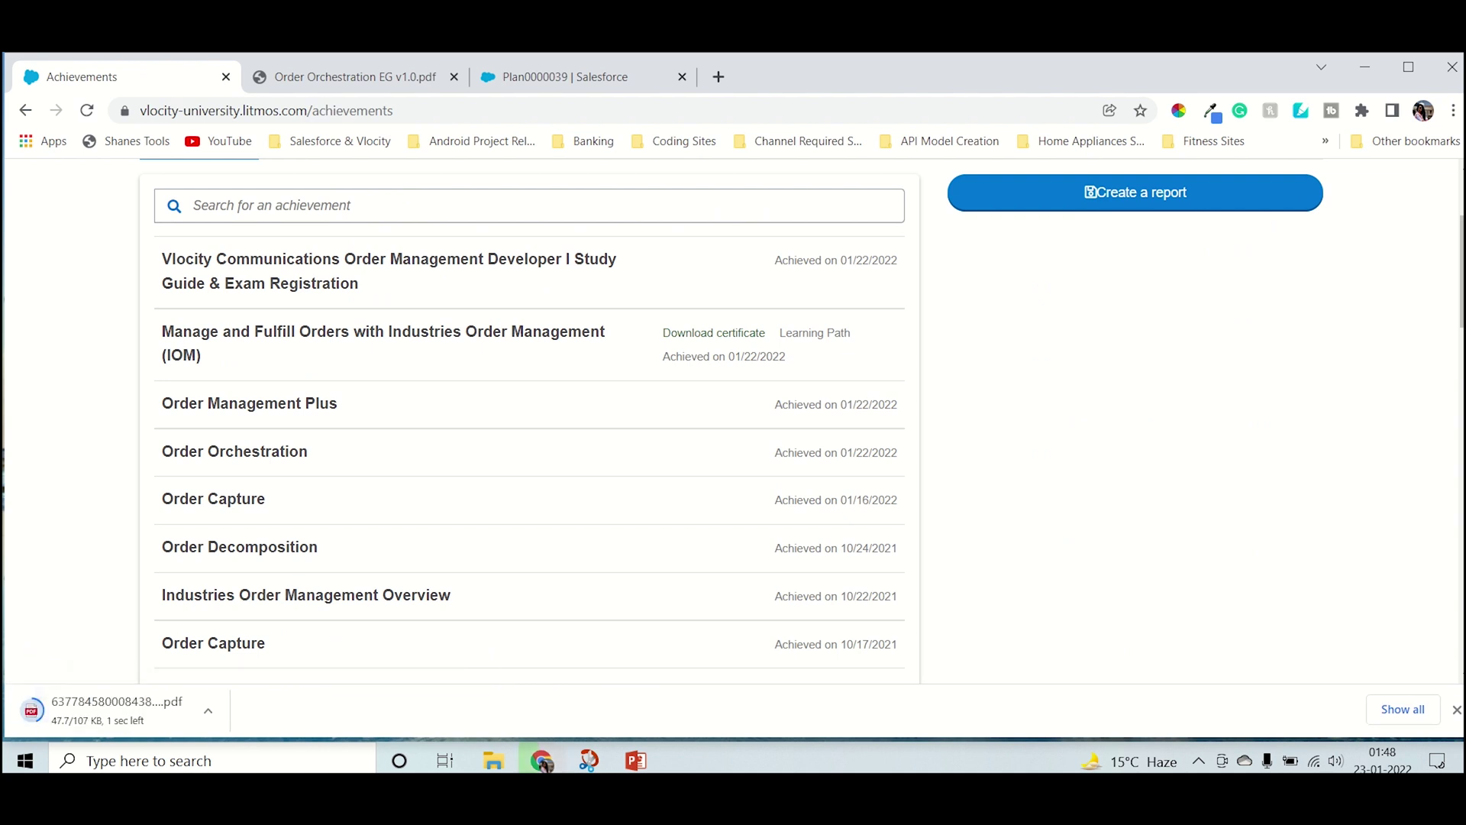
pyautogui.click(208, 711)
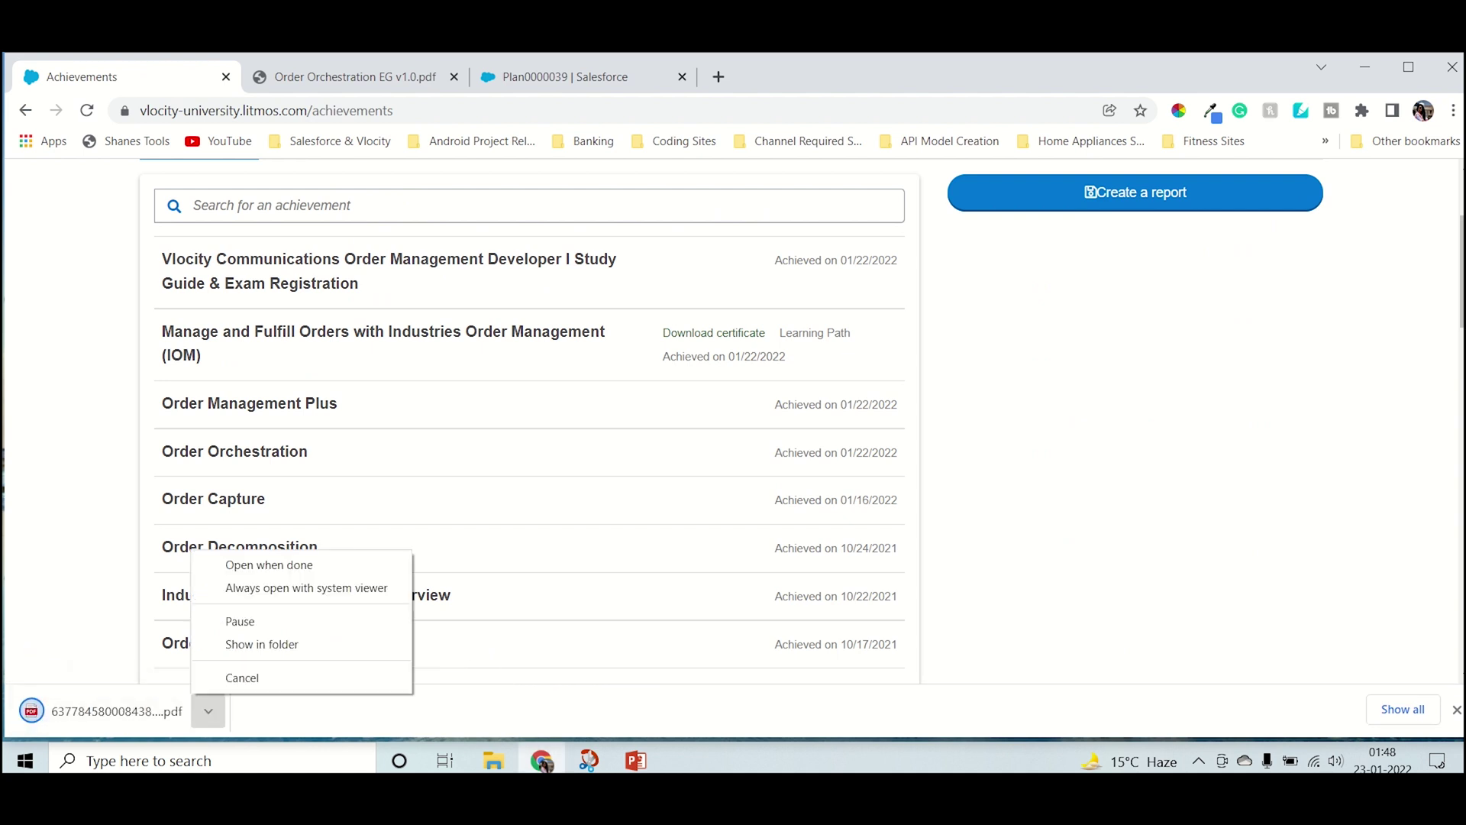
pyautogui.click(269, 564)
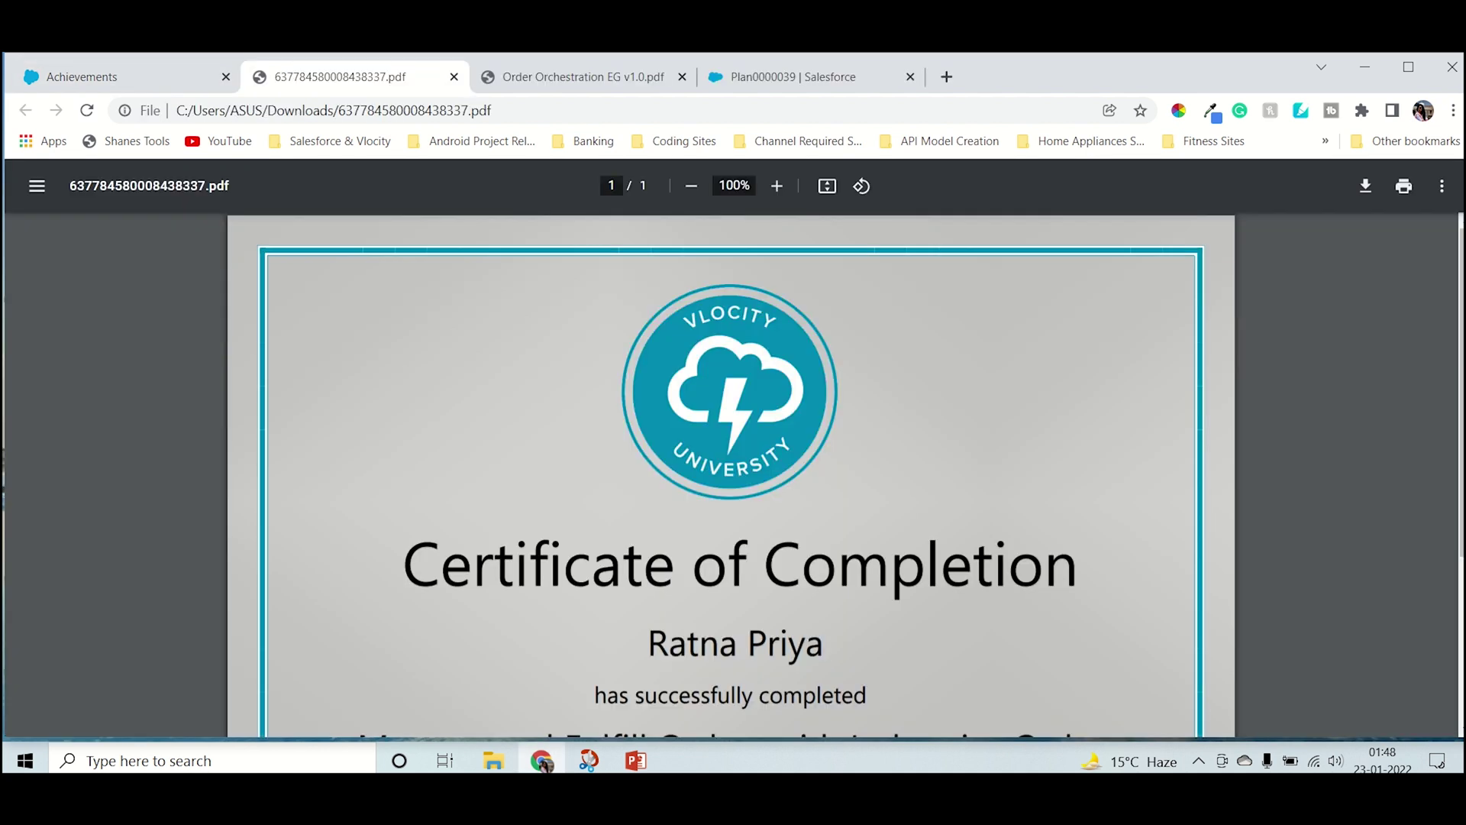
pyautogui.scroll(-3, 733, 459)
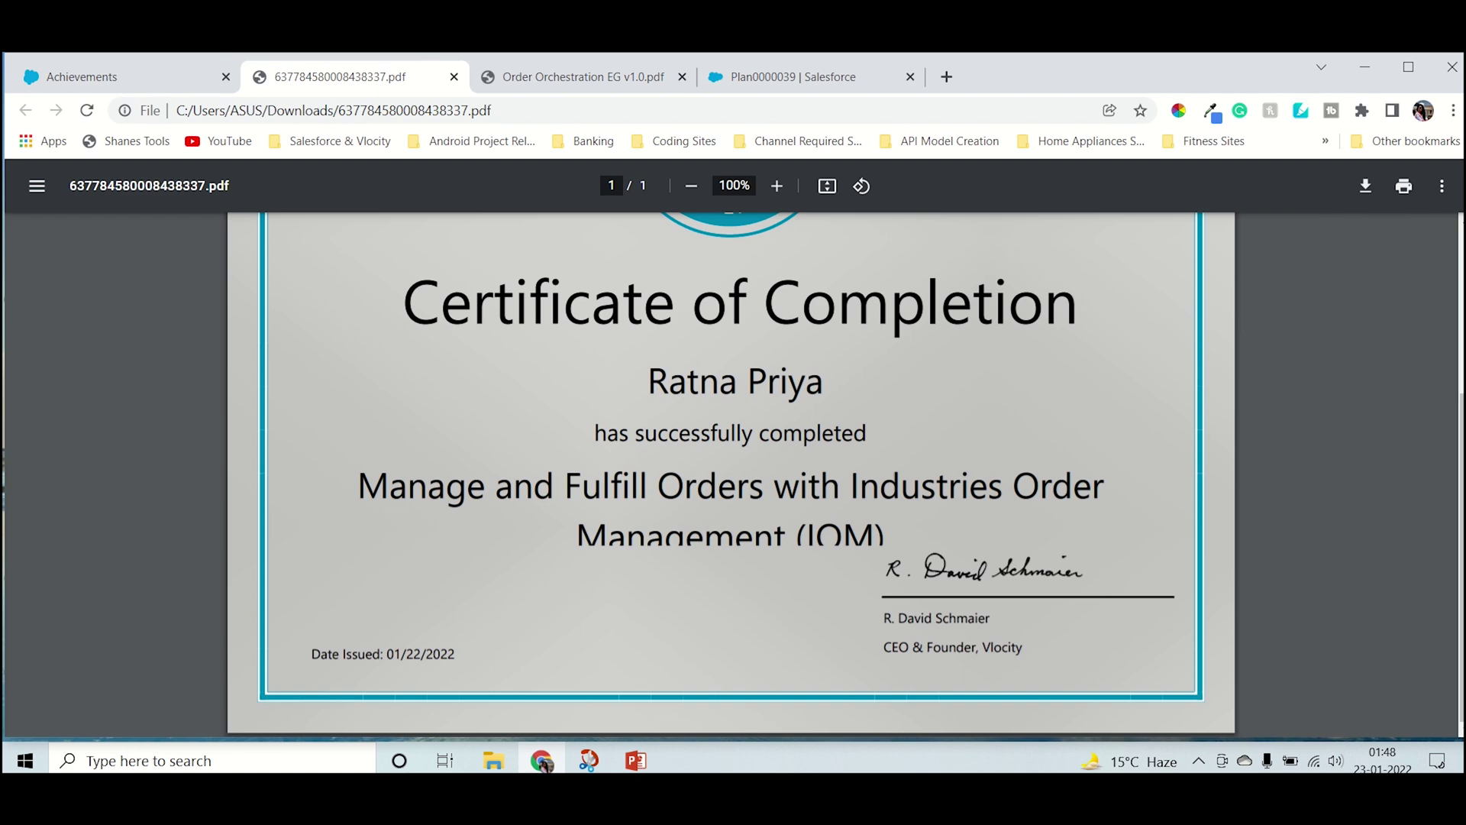
pyautogui.hotkey('ctrl', 'shift', 'Tab')
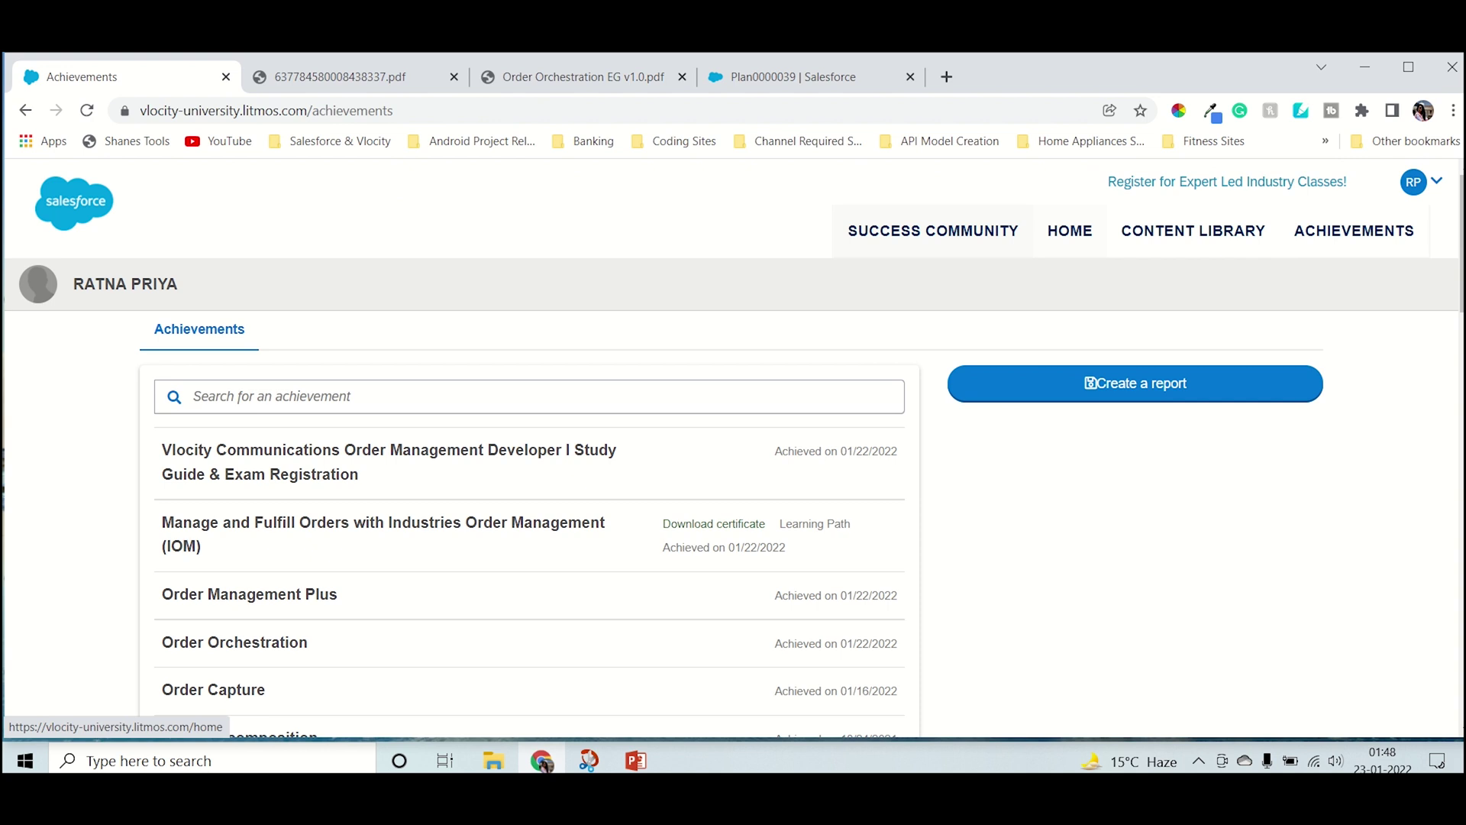
# Step: Return to the Vlocity University home dashboard via HOME
pyautogui.click(1071, 231)
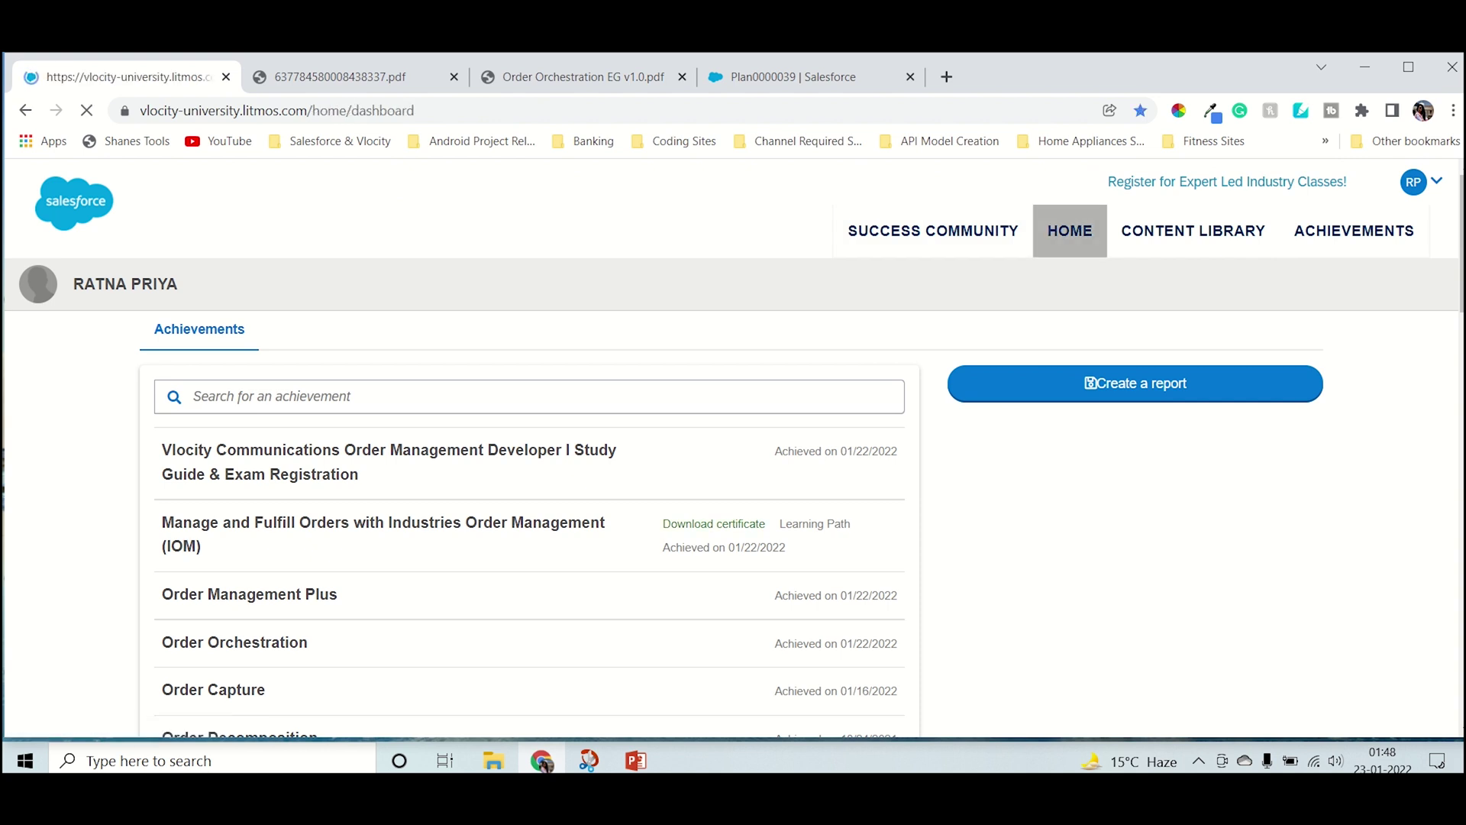